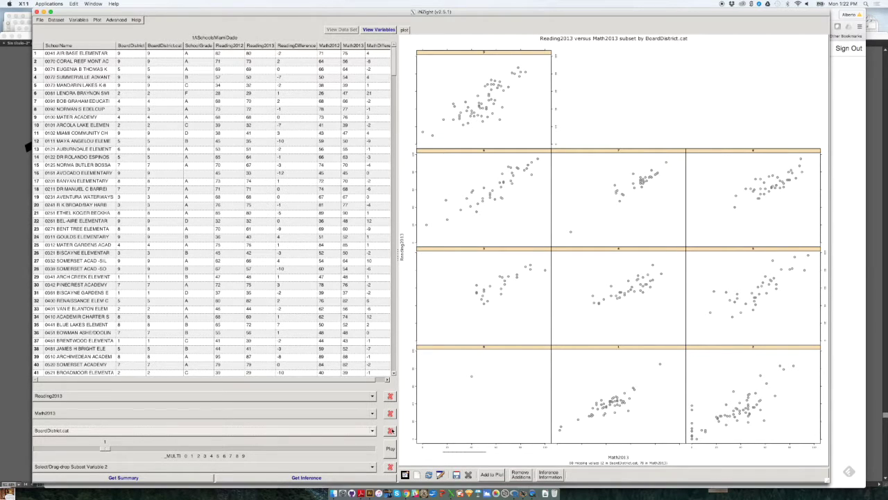
# - Remove BoardDistrict.cat as the subset variable in iNZight
pyautogui.click(390, 430)
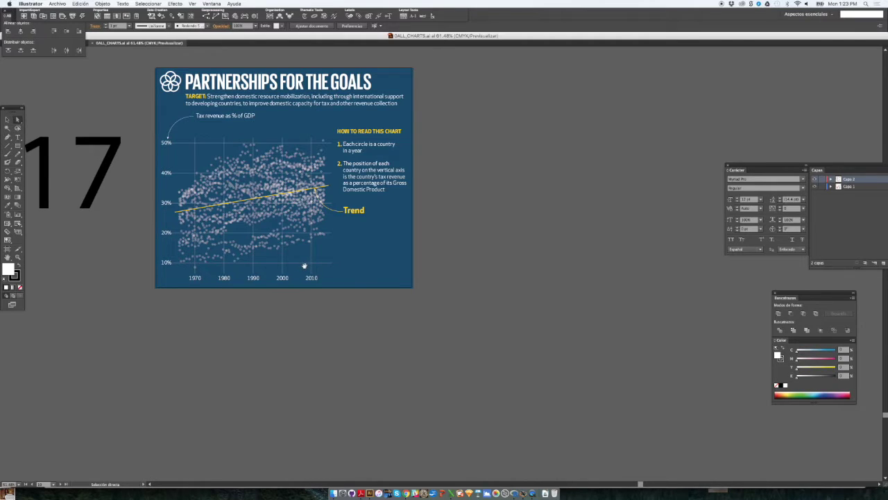
# - Zoom Illustrator out to 25% to see every chart artboard, then bring iNZight back
pyautogui.press('super+minus')
pyautogui.press('super+minus')
pyautogui.press('super+minus')
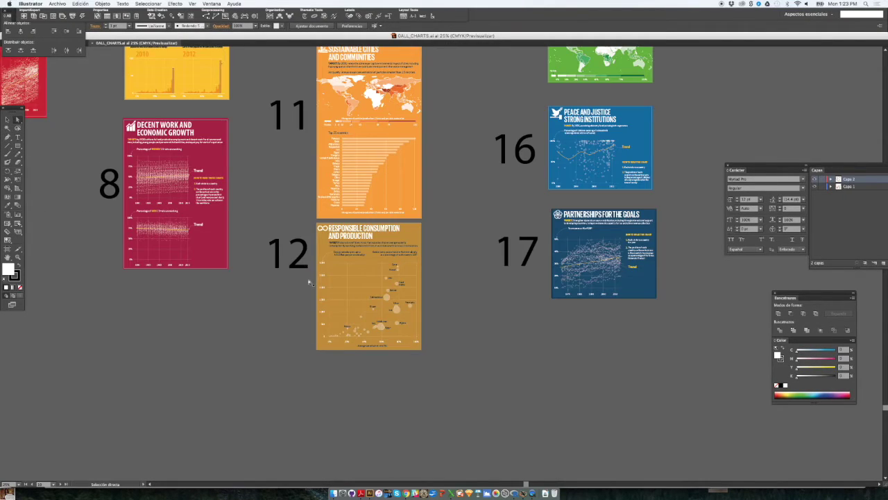
pyautogui.click(521, 493)
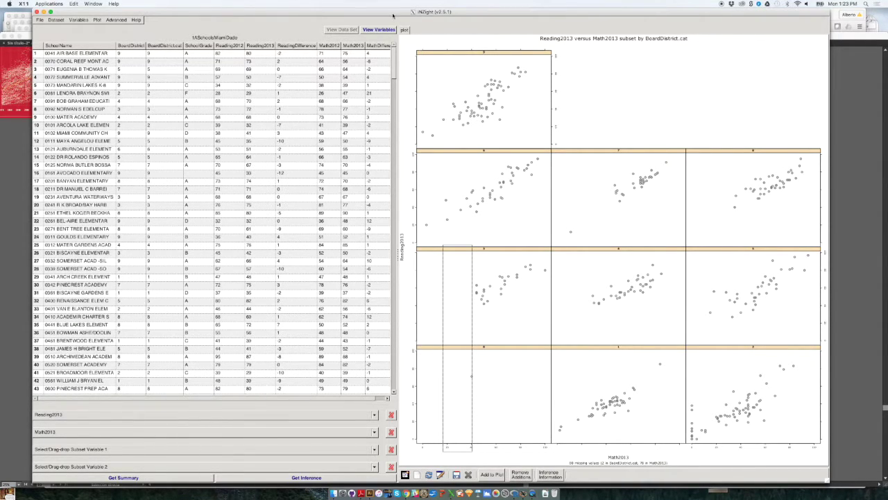
# - Shift the iNZight window to the right and bring R's plot windows forward
pyautogui.moveTo(393, 15); pyautogui.dragTo(390, 16)
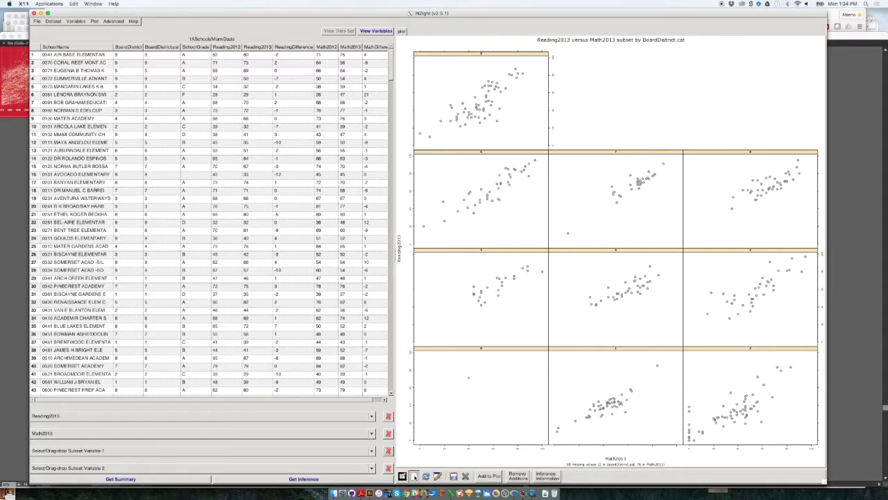
pyautogui.moveTo(98, 15); pyautogui.dragTo(214, 22)
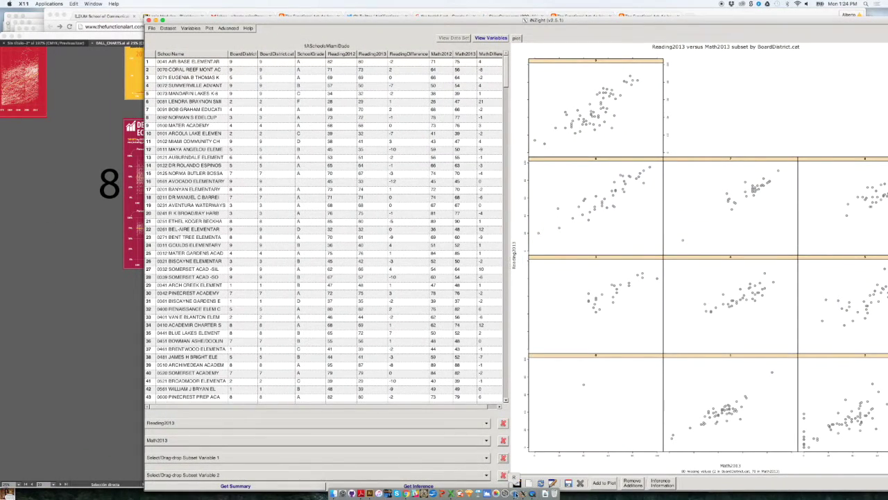
pyautogui.click(515, 493)
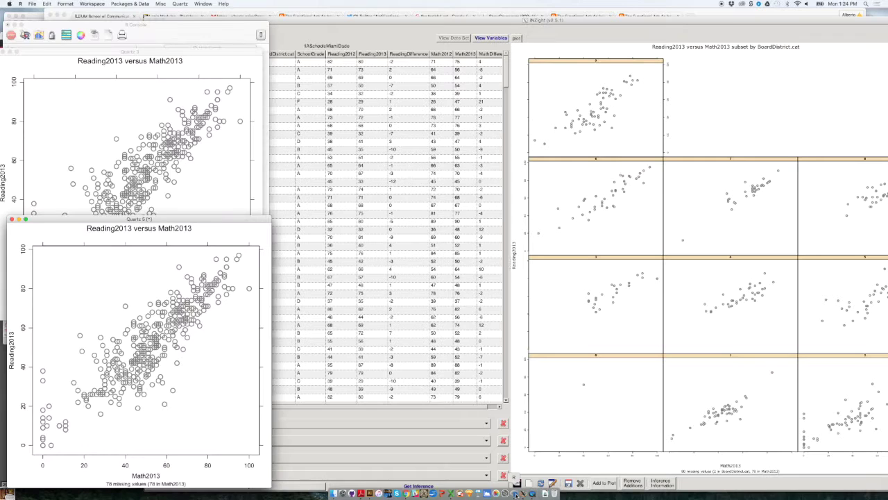
# - Close the Quartz 3, 4 and 5 plot windows
pyautogui.click(11, 219)
pyautogui.click(4, 52)
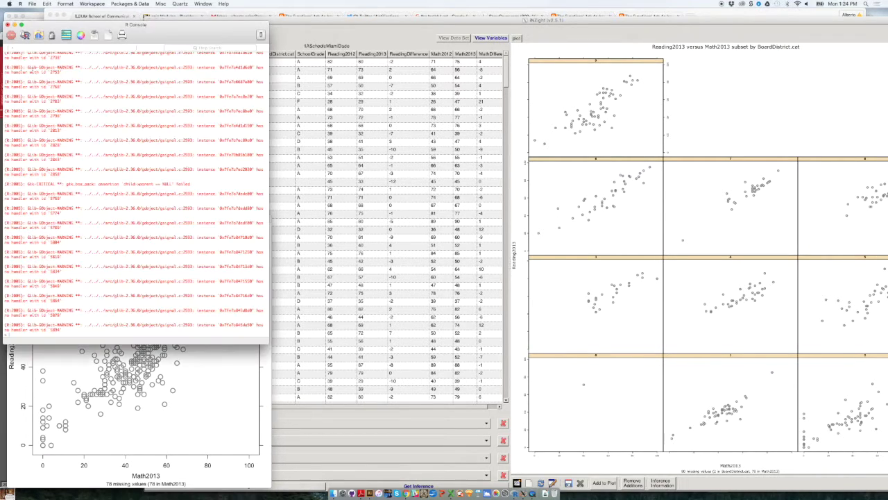
pyautogui.click(125, 344)
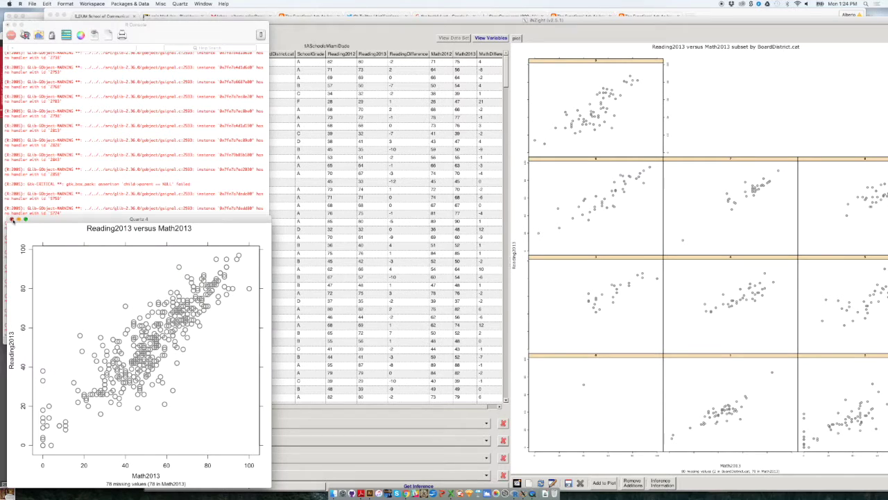
pyautogui.click(14, 222)
# - Open the scatterplot in a separate plot window, then return to iNZight
pyautogui.click(557, 418)
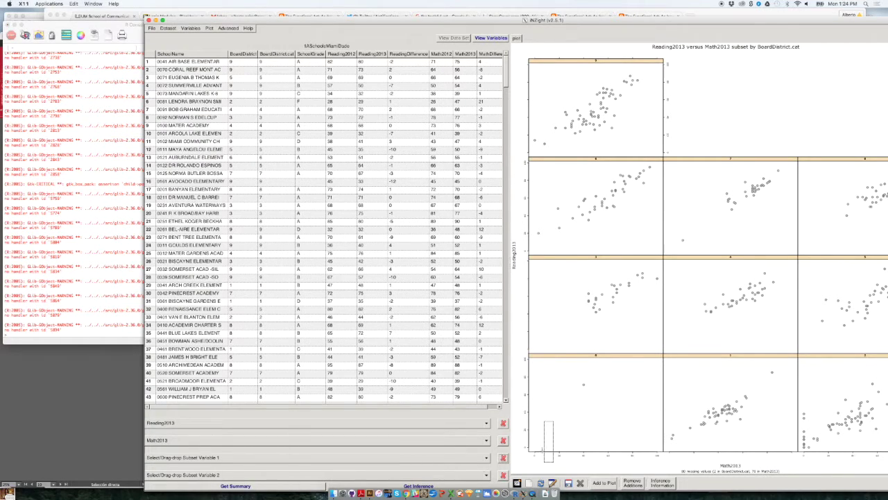
pyautogui.click(529, 482)
pyautogui.click(90, 220)
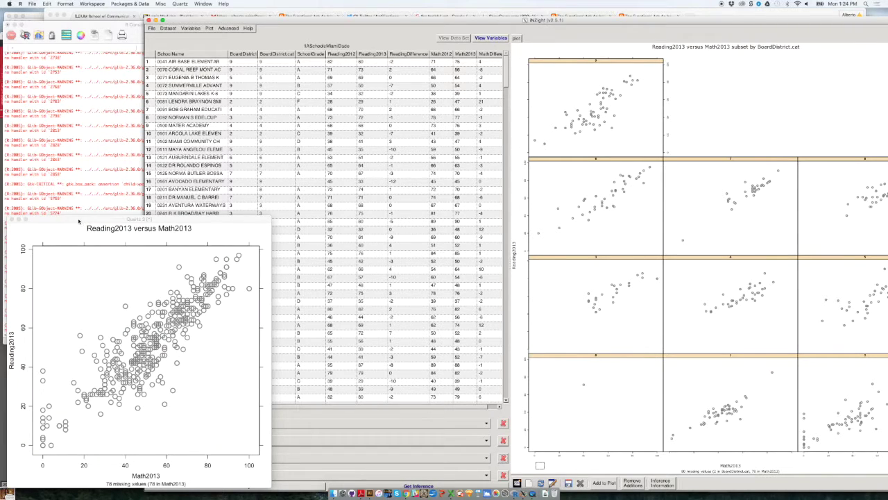
pyautogui.click(15, 205)
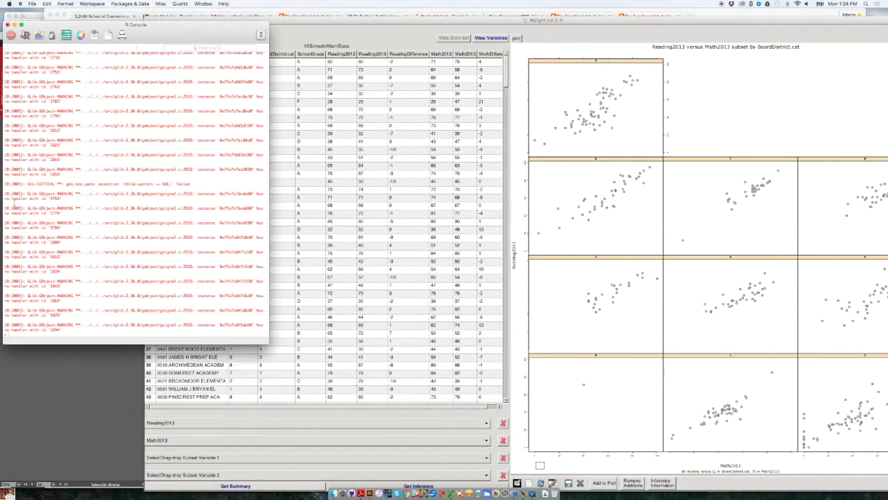
pyautogui.click(304, 29)
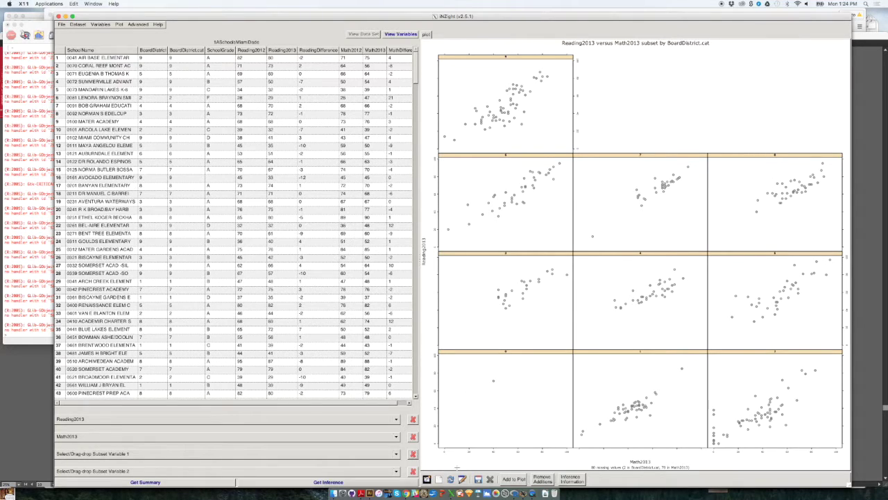
# - Detach the scatterplot into its own window and enlarge it near the top of the screen
pyautogui.click(438, 479)
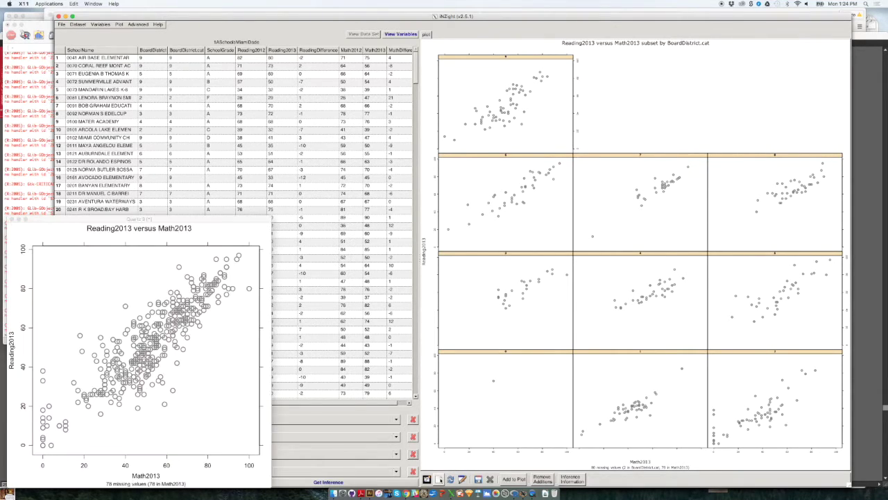
pyautogui.moveTo(116, 218); pyautogui.dragTo(118, 76)
pyautogui.moveTo(274, 344); pyautogui.dragTo(412, 447)
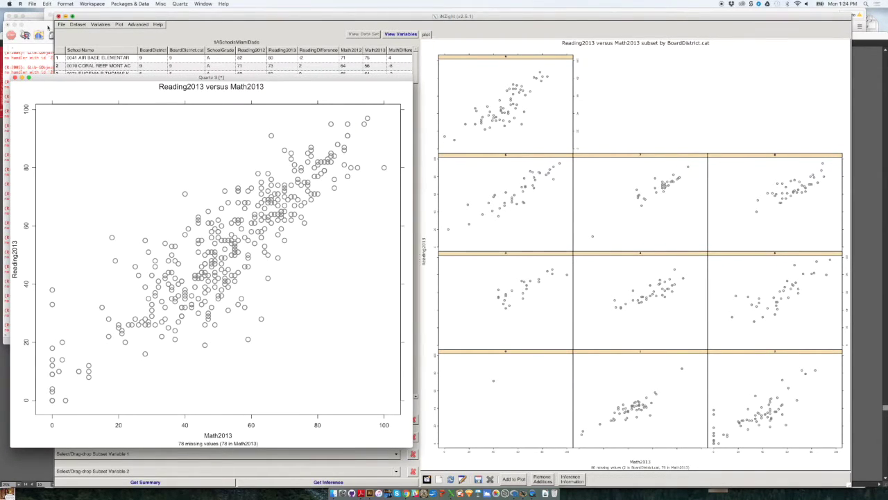
pyautogui.moveTo(58, 80); pyautogui.dragTo(52, 54)
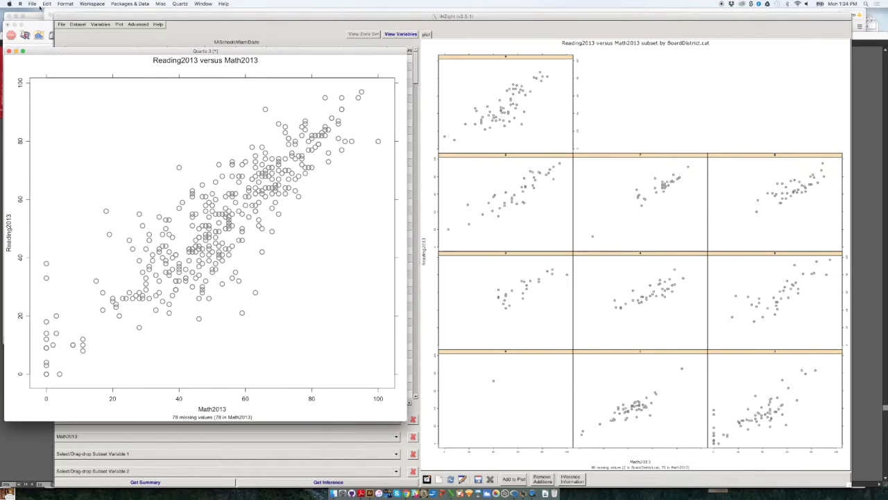
# - Save the plot as the PDF 1Rplot on the Desktop
pyautogui.click(32, 3)
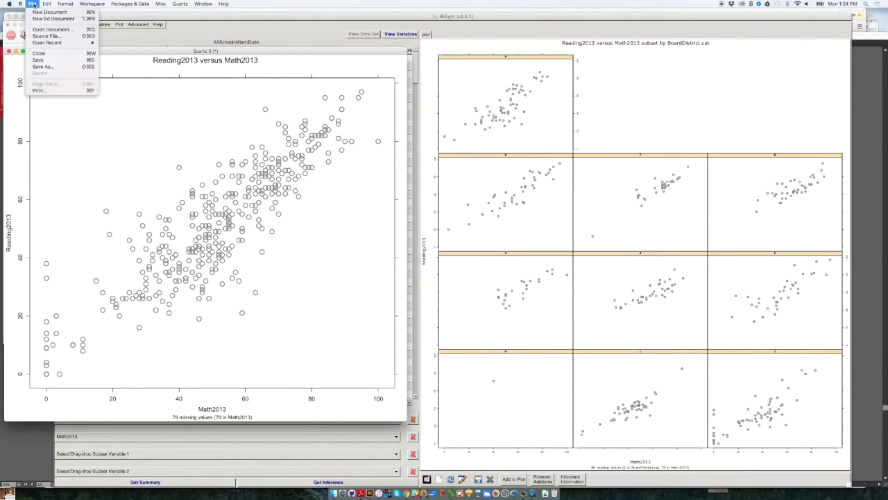
pyautogui.click(42, 66)
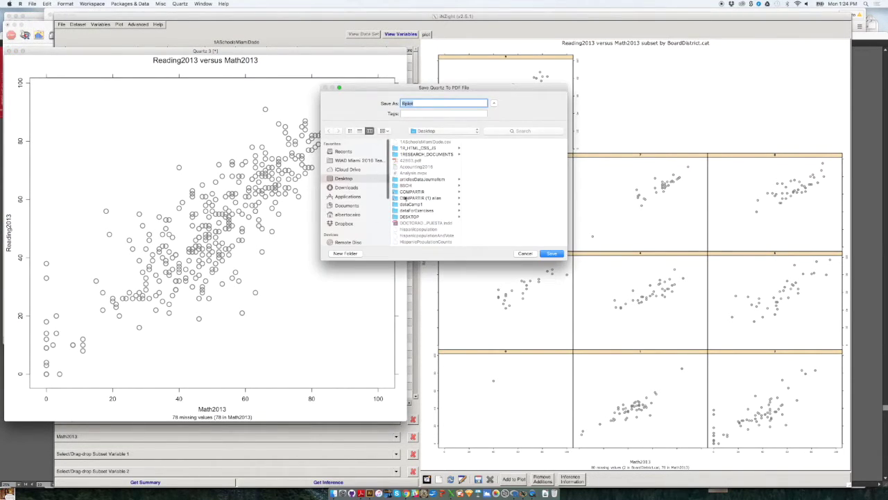
pyautogui.press('Left')
pyautogui.write('1')
pyautogui.press('Return')
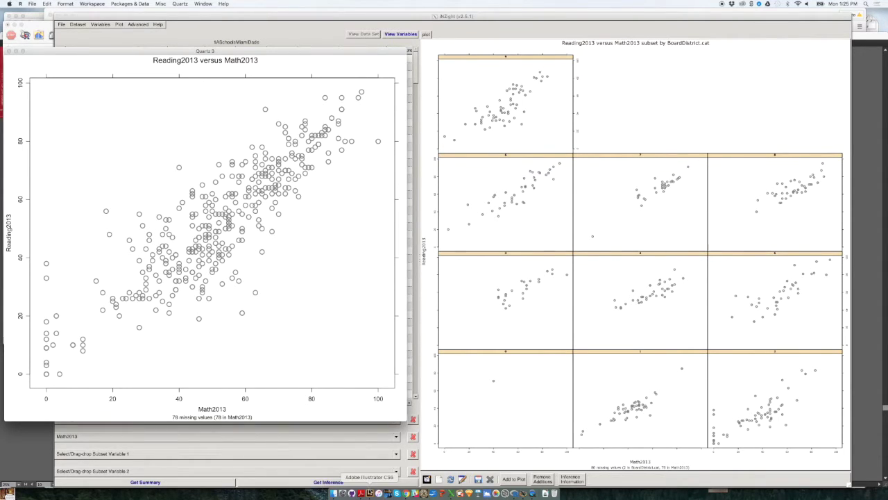
pyautogui.click(370, 494)
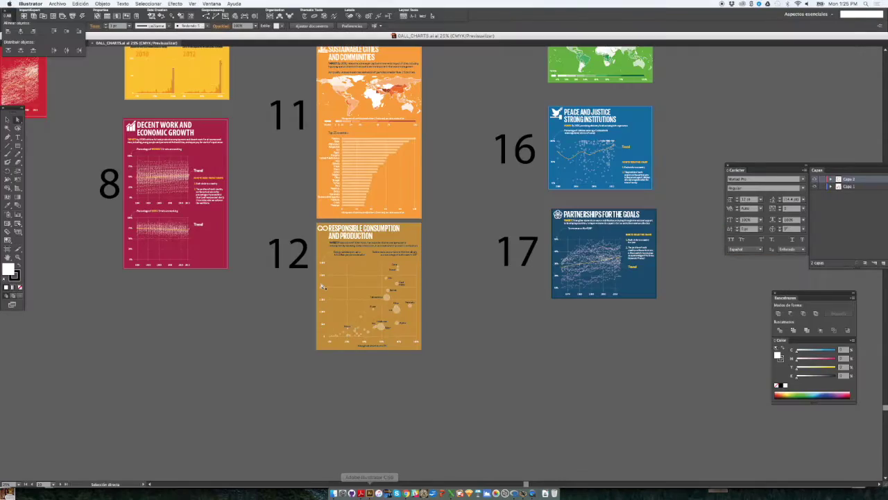
# - Open 1Rplot.pdf from the Desktop, choosing Do nothing in the MAPublisher warning
pyautogui.press('v')
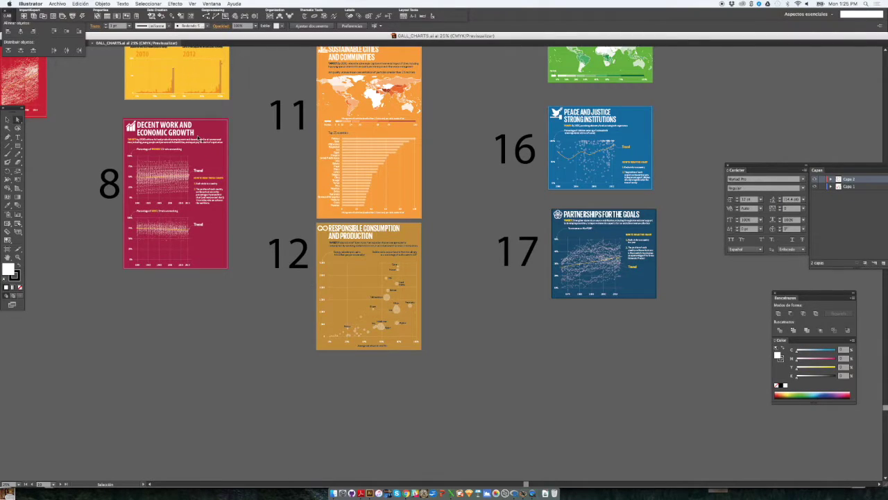
pyautogui.press('super+o')
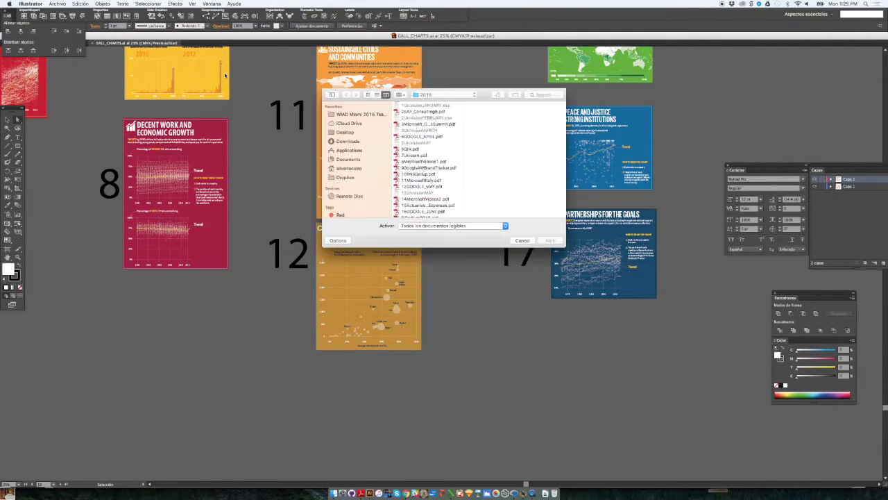
pyautogui.click(347, 132)
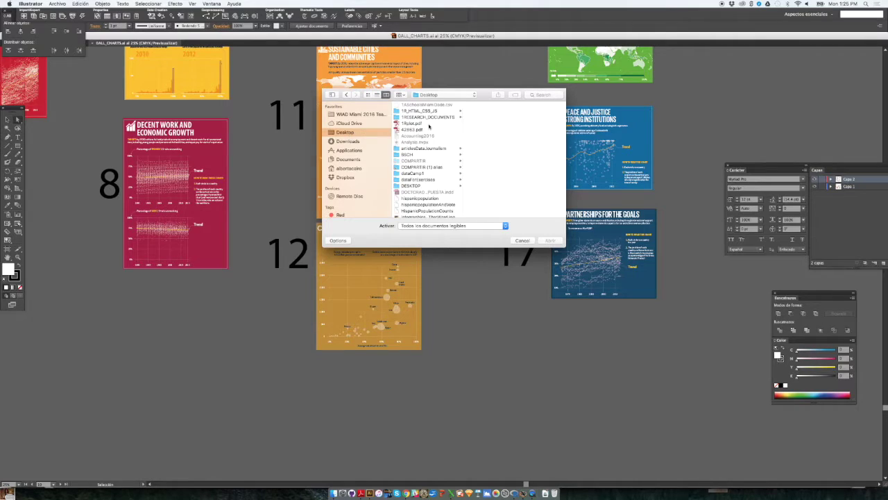
pyautogui.click(414, 123)
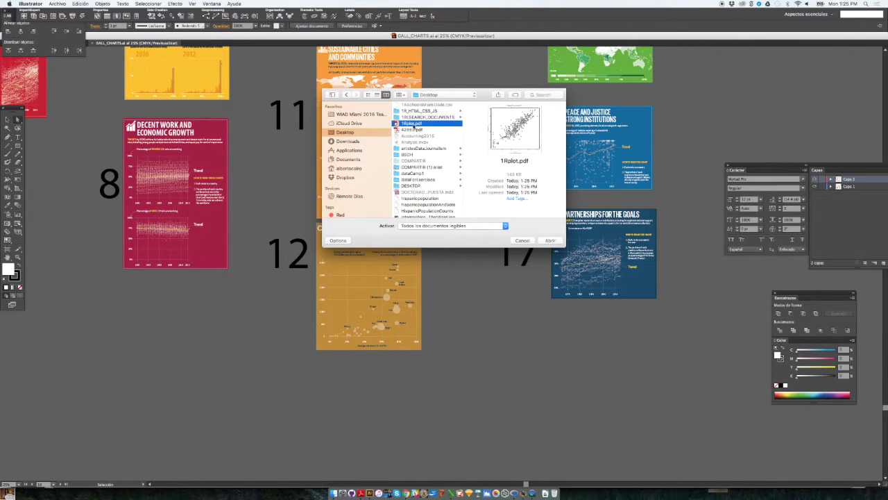
pyautogui.click(549, 241)
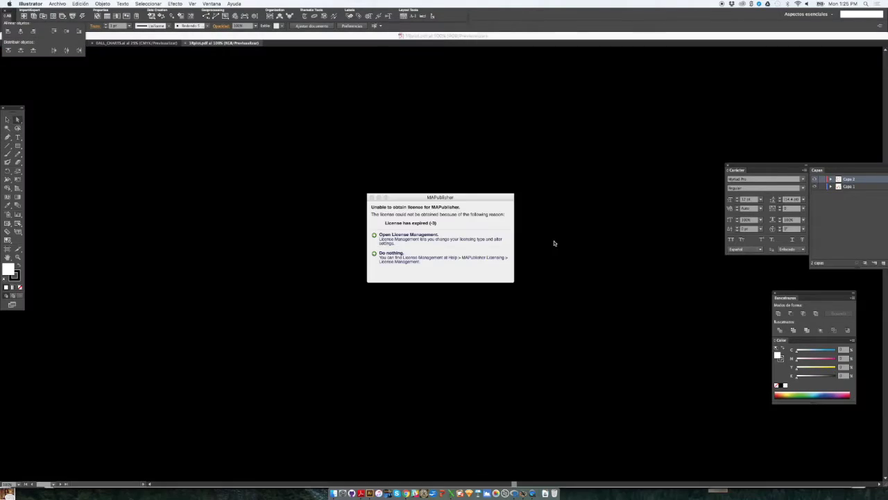
pyautogui.click(400, 252)
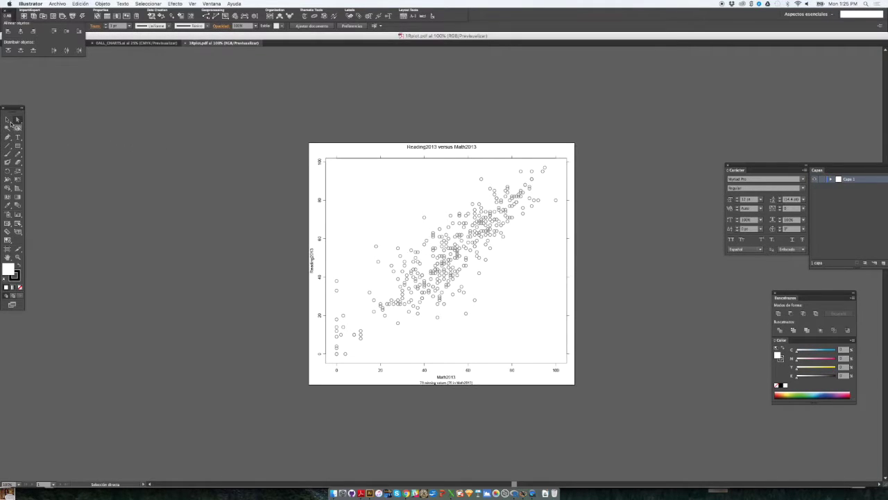
# - Make the 'Reading2013 versus Math2013' title red in Comic Sans MS
pyautogui.click(426, 218)
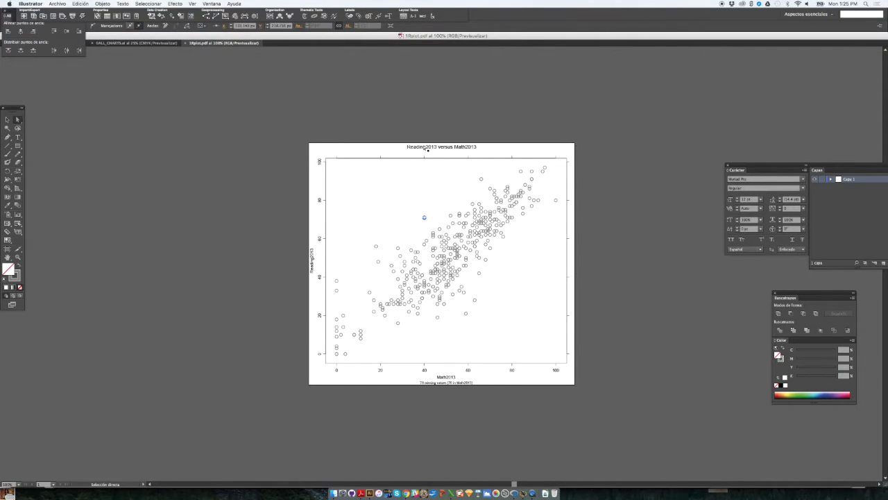
pyautogui.click(422, 149)
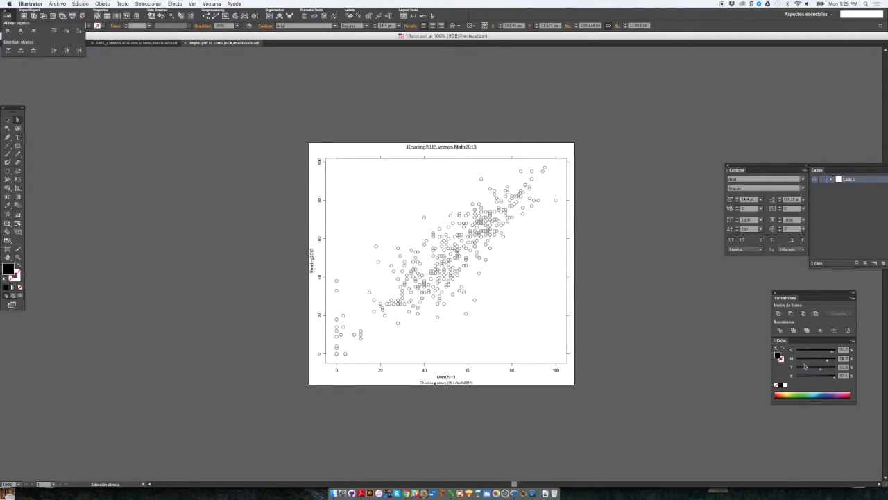
pyautogui.moveTo(811, 368); pyautogui.dragTo(835, 370)
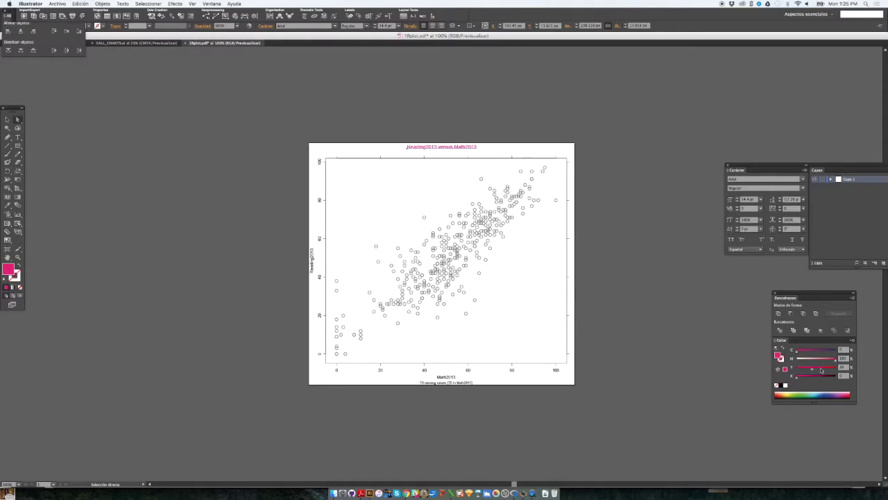
pyautogui.click(748, 179)
pyautogui.write('Comic Sans MS')
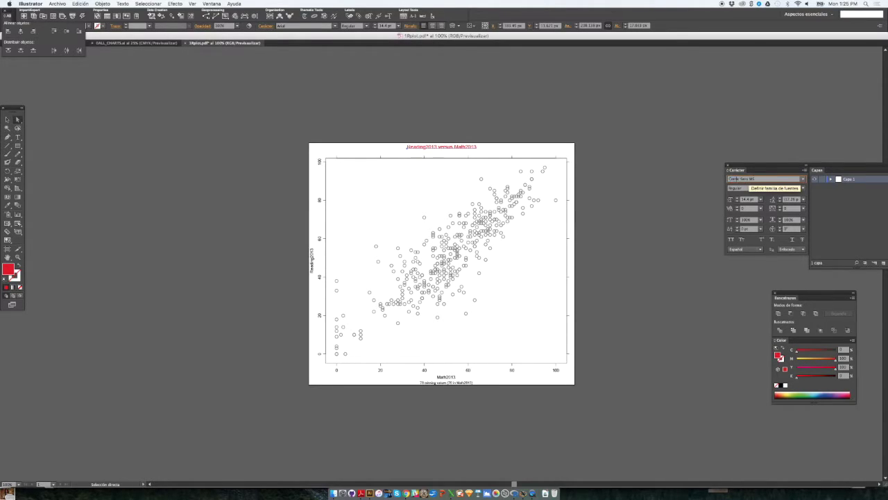
pyautogui.press('Return')
# - Enlarge the title to 27 pt and nudge it slightly left above the plot
pyautogui.click(738, 198)
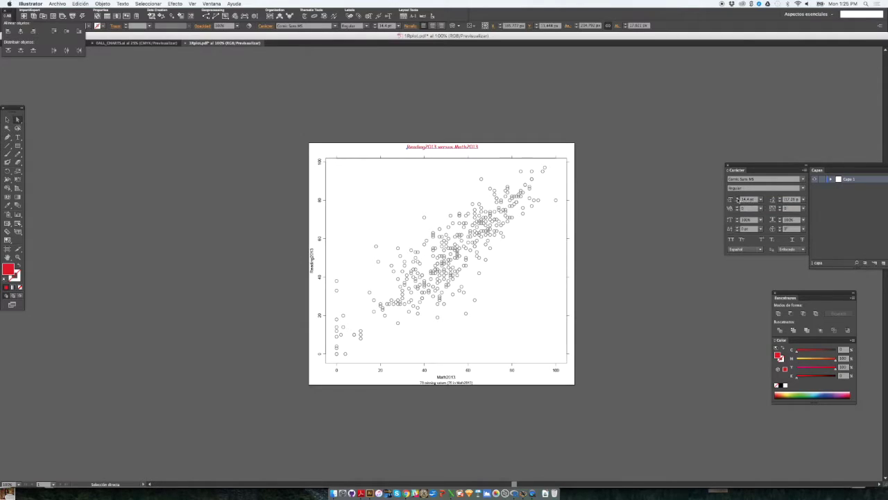
pyautogui.click(739, 197)
pyautogui.click(738, 197)
pyautogui.click(738, 198)
pyautogui.click(738, 197)
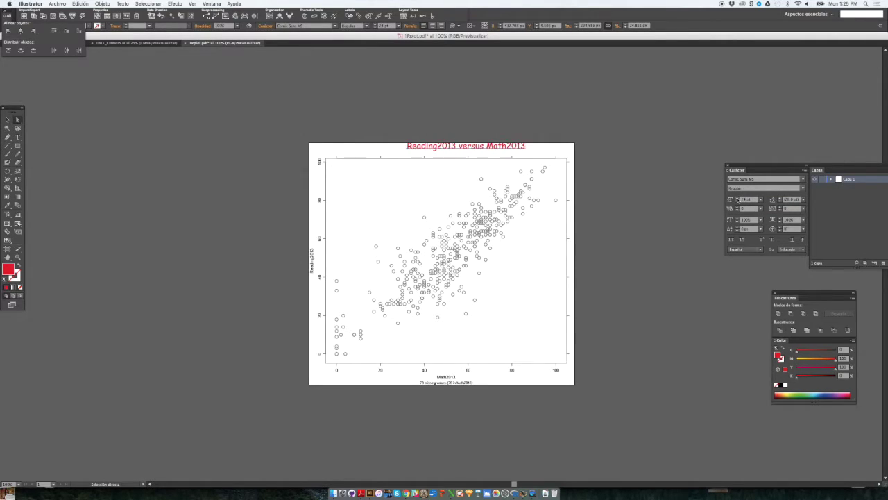
pyautogui.moveTo(497, 145); pyautogui.dragTo(464, 153)
pyautogui.click(738, 198)
pyautogui.click(738, 198)
pyautogui.moveTo(498, 151); pyautogui.dragTo(495, 152)
pyautogui.click(577, 158)
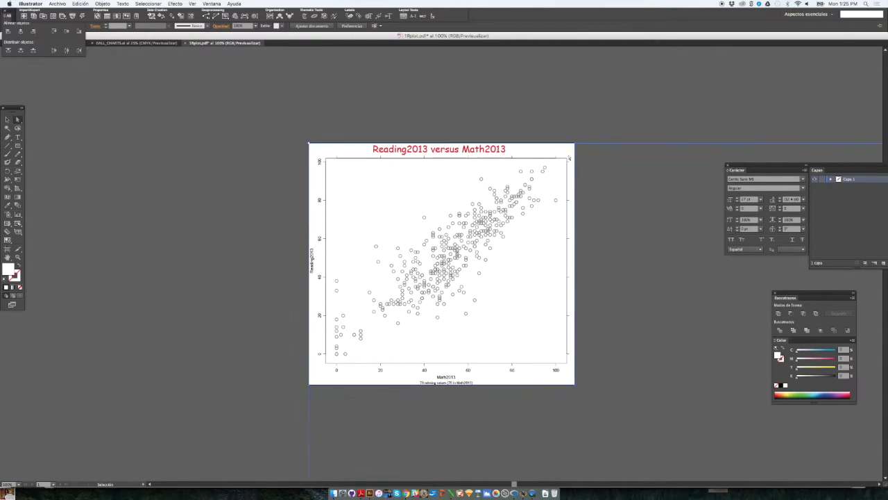
# - Delete the plot's outer frame border and its top axis line
pyautogui.click(566, 158)
pyautogui.press('Delete')
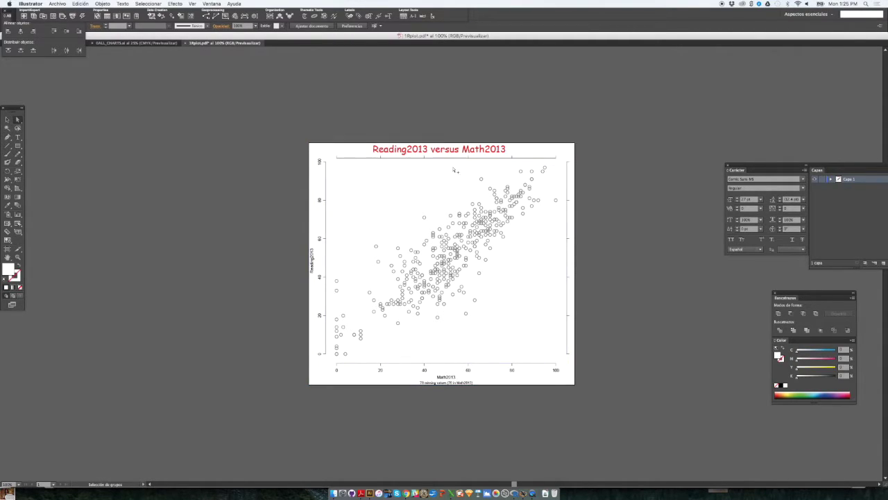
pyautogui.keyDown('alt'); pyautogui.click(457, 158); pyautogui.keyUp('alt')
pyautogui.press('Delete')
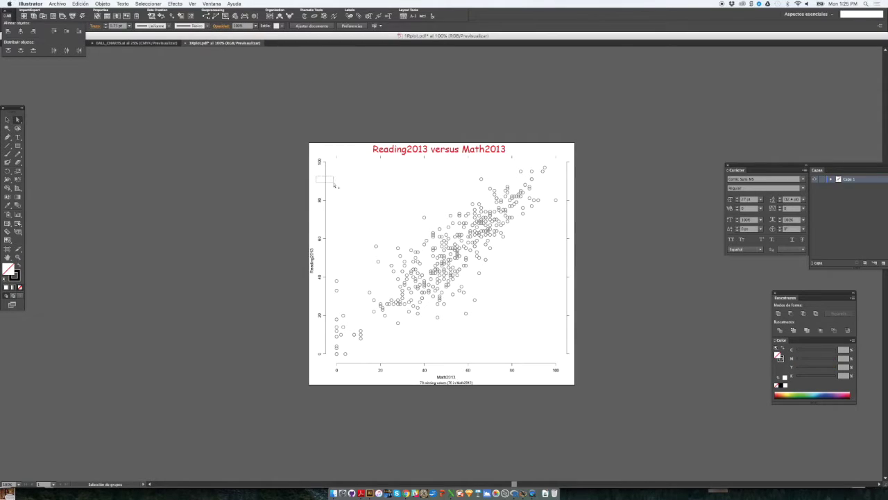
pyautogui.moveTo(334, 158); pyautogui.dragTo(569, 169)
# - Zoom the plot to 150%, then switch to Chrome
pyautogui.press('z')
pyautogui.click(409, 354)
pyautogui.press('a')
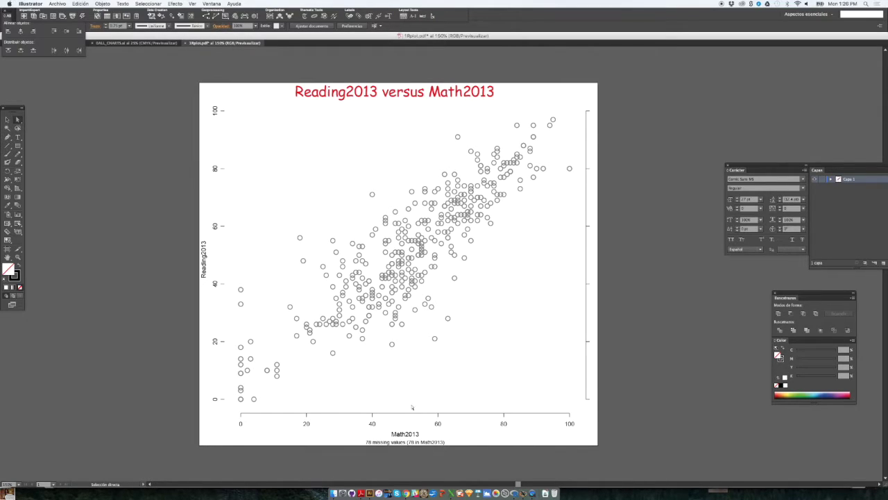
pyautogui.click(406, 493)
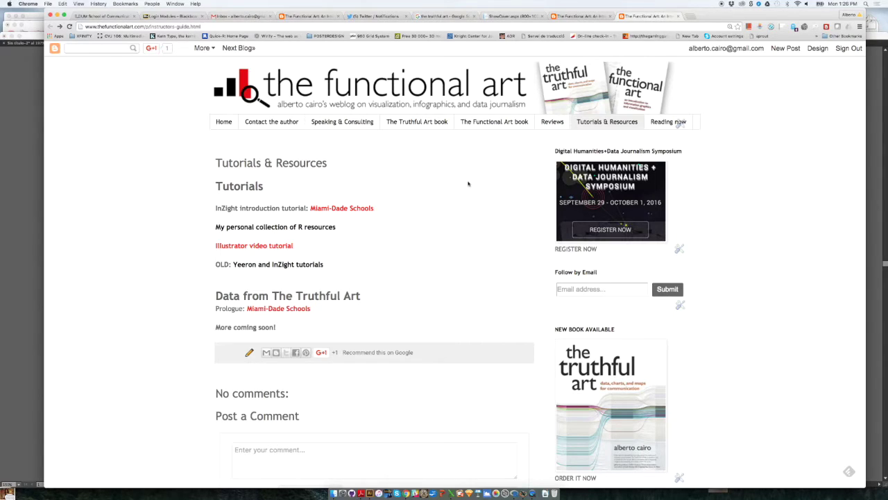
# - Go from the blog home page via Tutorials & Resources to 'Infographics with Adobe Illustrator'
pyautogui.click(538, 110)
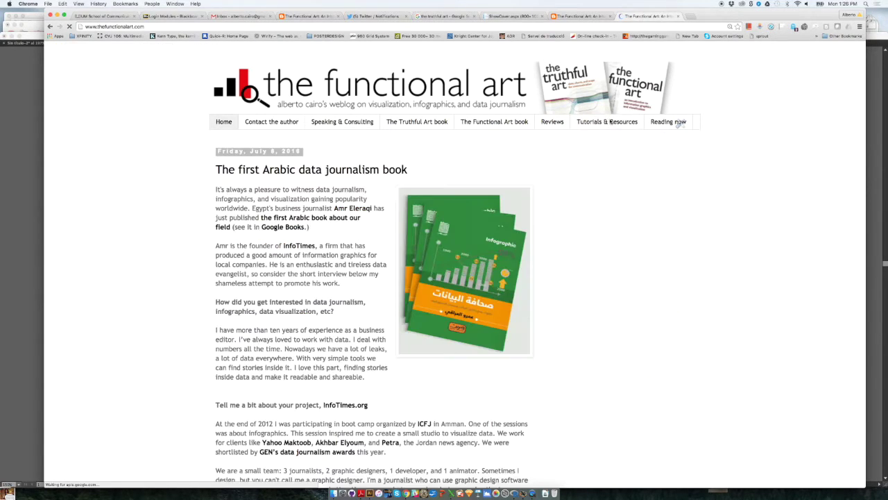
pyautogui.click(607, 122)
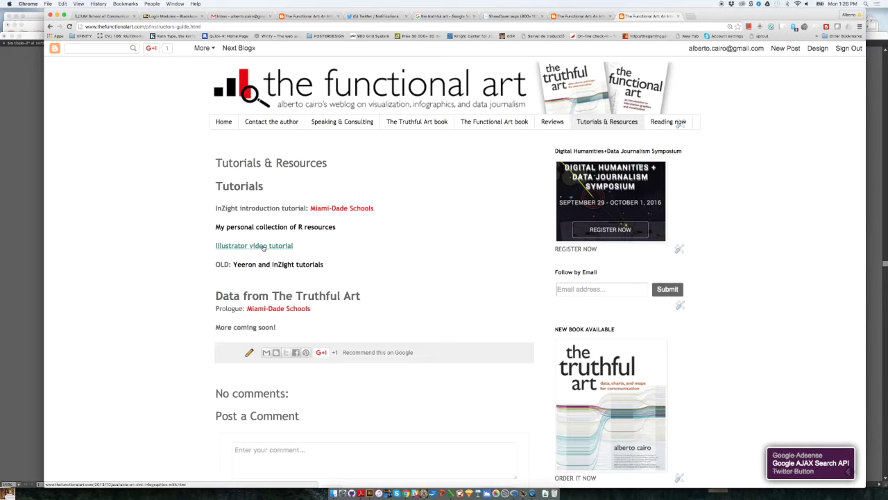
pyautogui.click(264, 246)
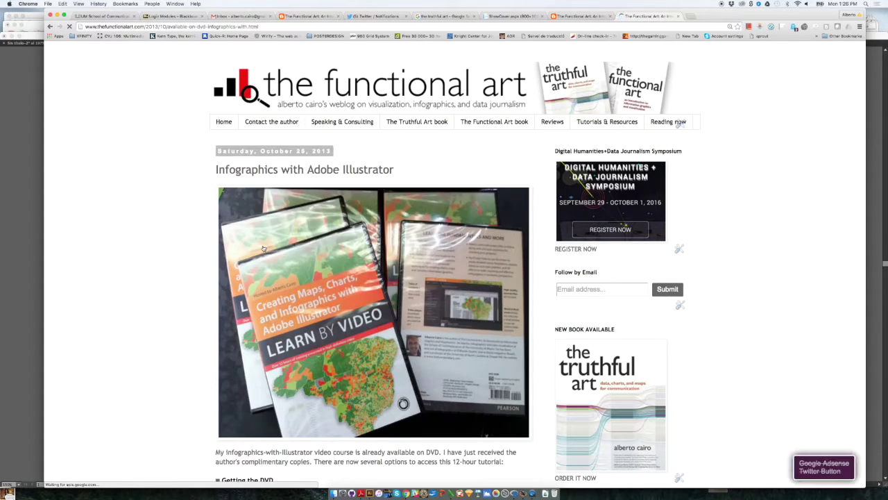
# - Scroll down through the Illustrator tutorial post and partway back up
pyautogui.scroll(-1, 455, 264)
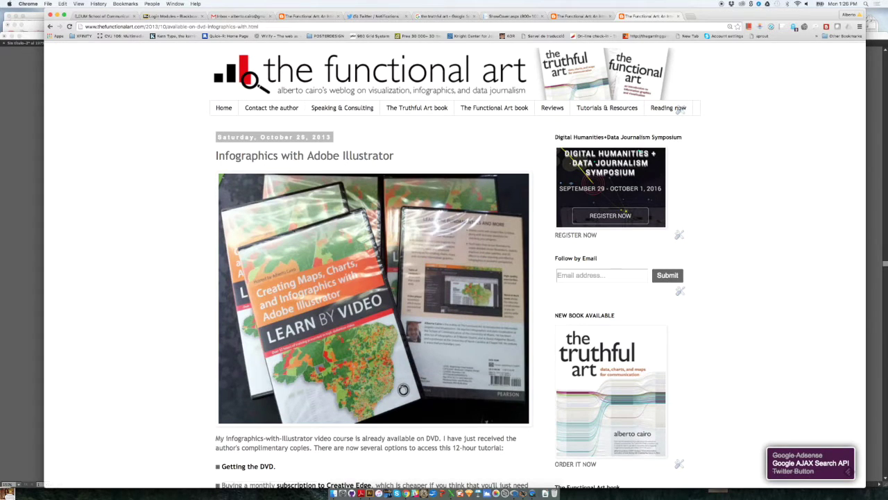
pyautogui.scroll(-1, 455, 263)
pyautogui.scroll(-3, 455, 264)
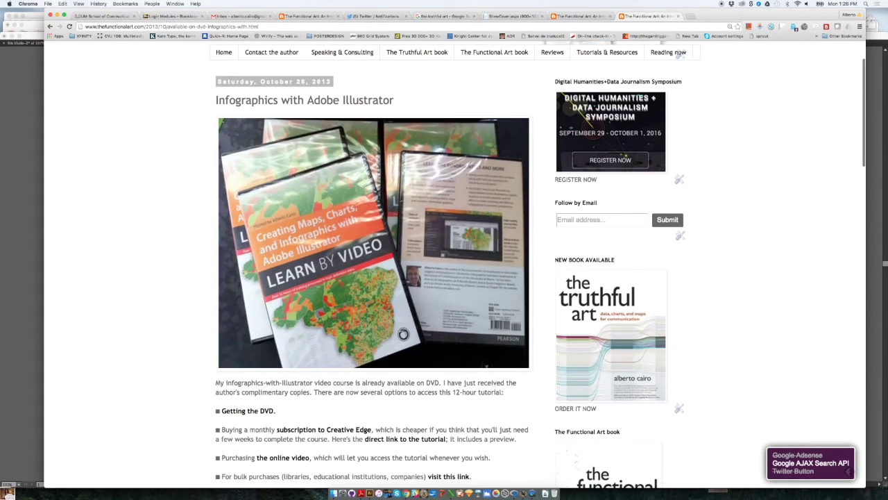
pyautogui.scroll(-3, 455, 264)
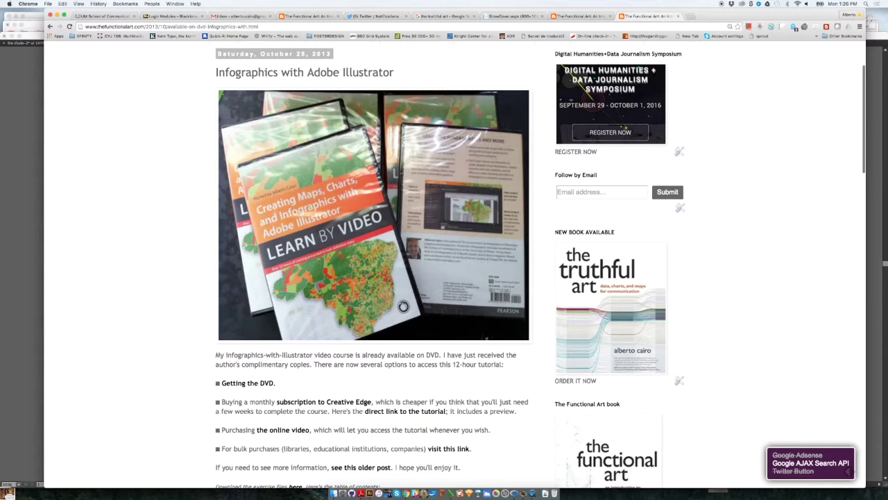
pyautogui.scroll(-1, 455, 264)
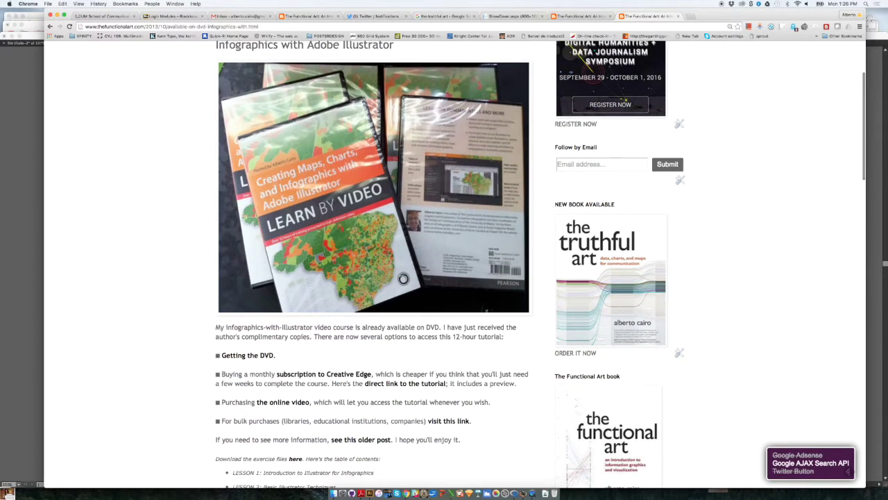
pyautogui.scroll(-1, 455, 264)
pyautogui.scroll(-3, 455, 264)
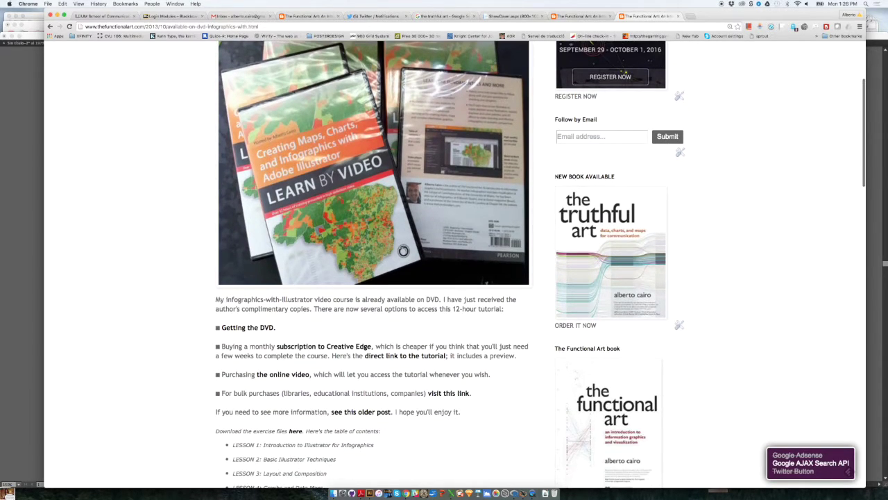
pyautogui.scroll(-1, 455, 263)
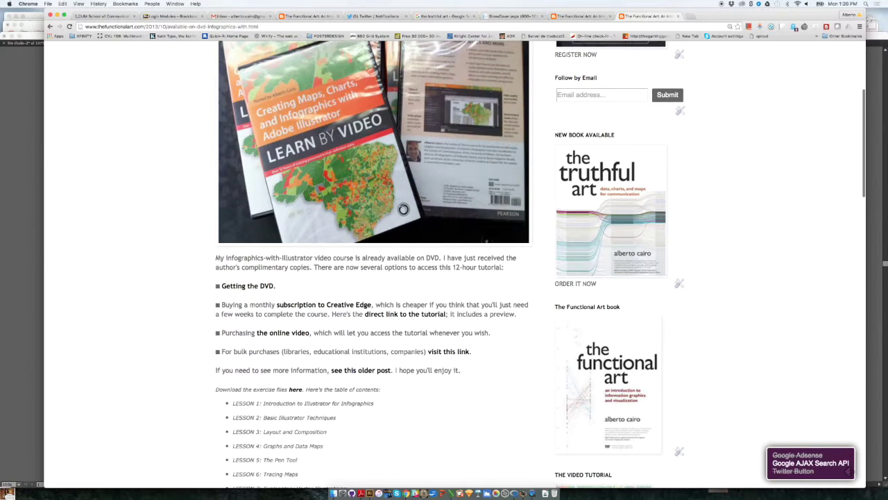
pyautogui.scroll(-6, 455, 263)
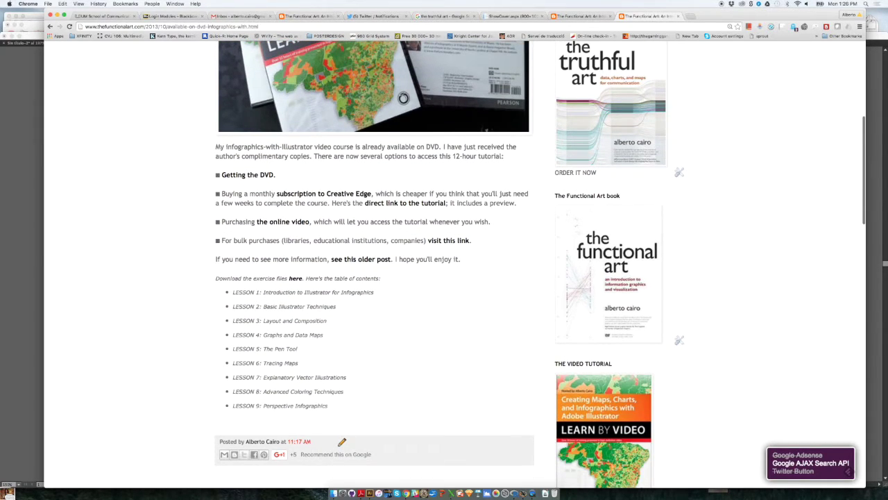
pyautogui.scroll(2, 455, 263)
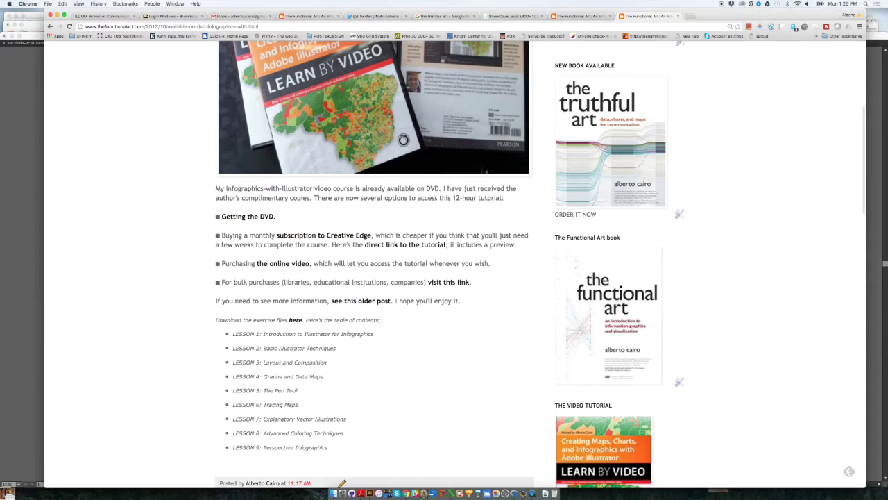
pyautogui.scroll(6, 455, 263)
pyautogui.scroll(1, 455, 264)
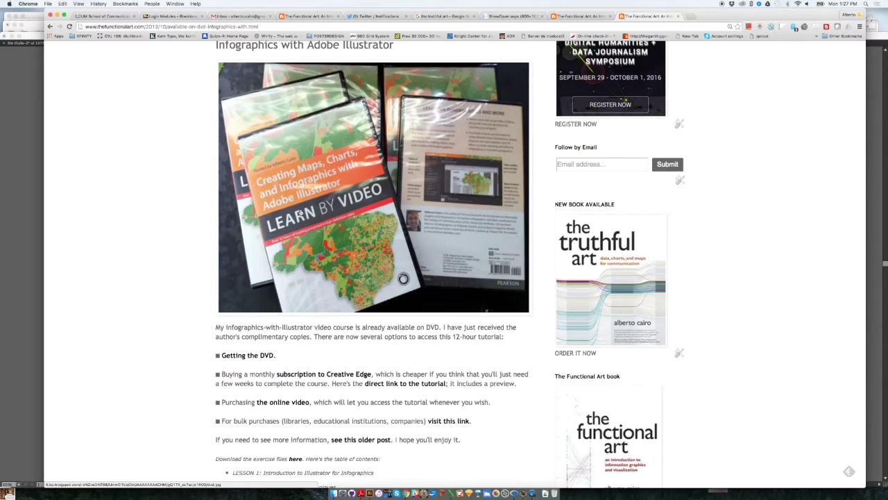
pyautogui.scroll(2, 300, 213)
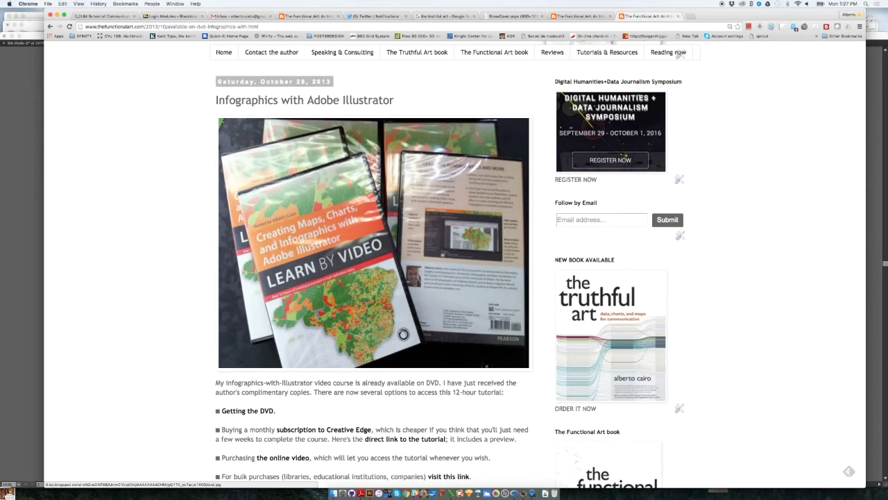
pyautogui.scroll(-5, 301, 354)
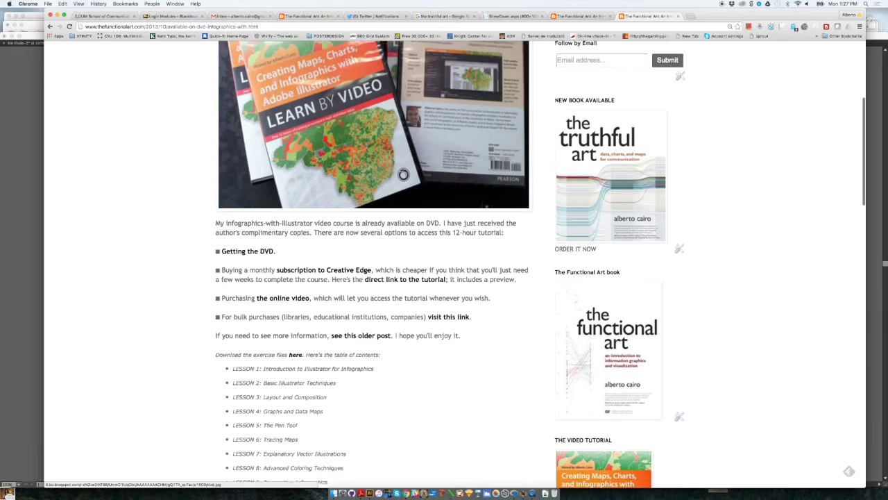
# - Highlight the nine-lesson list, return to the top, and go back to Illustrator
pyautogui.moveTo(339, 451); pyautogui.dragTo(222, 330)
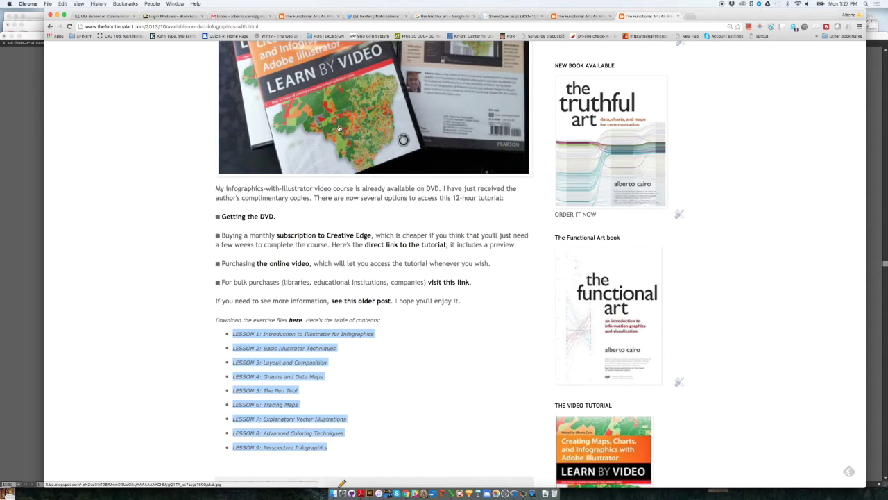
pyautogui.scroll(5, 339, 129)
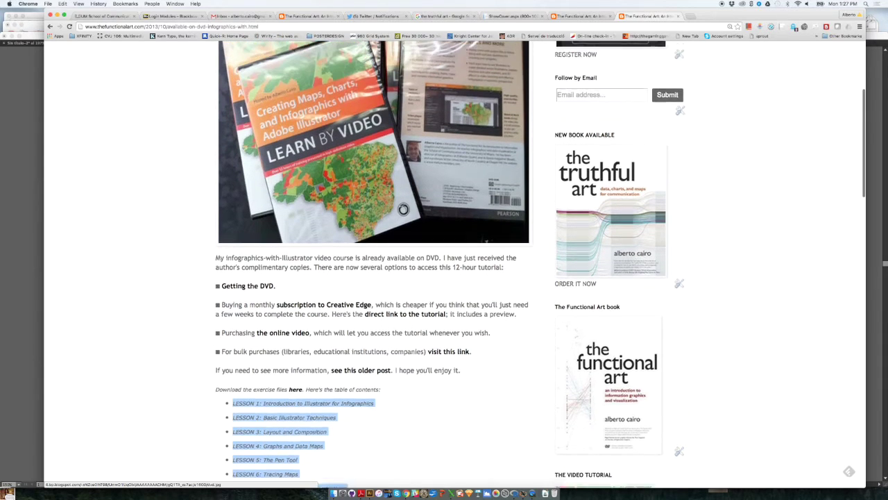
pyautogui.scroll(1, 339, 129)
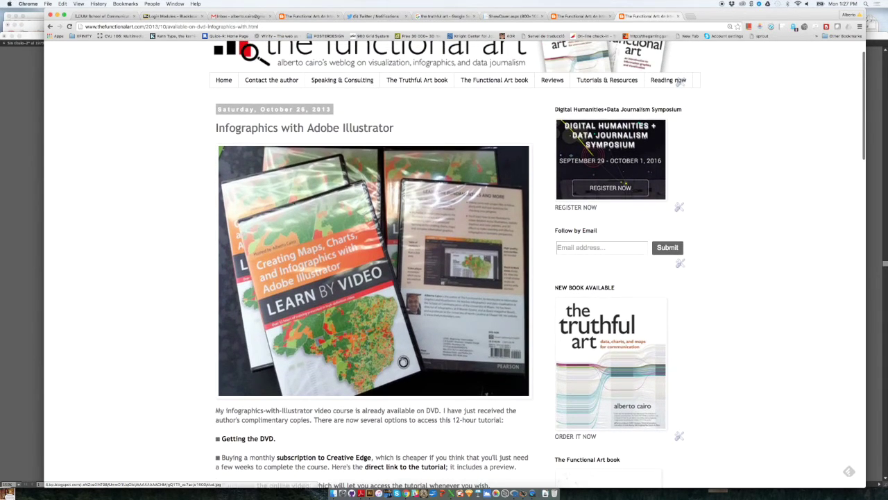
pyautogui.scroll(1, 143, 188)
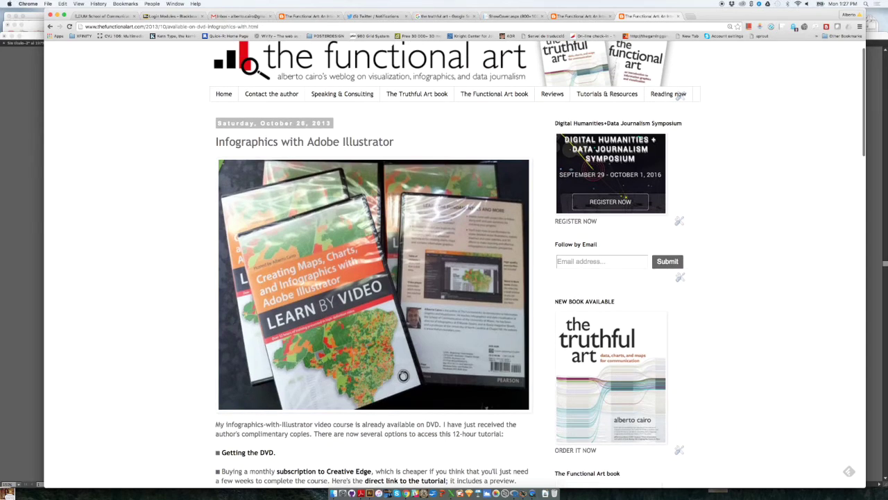
pyautogui.click(369, 493)
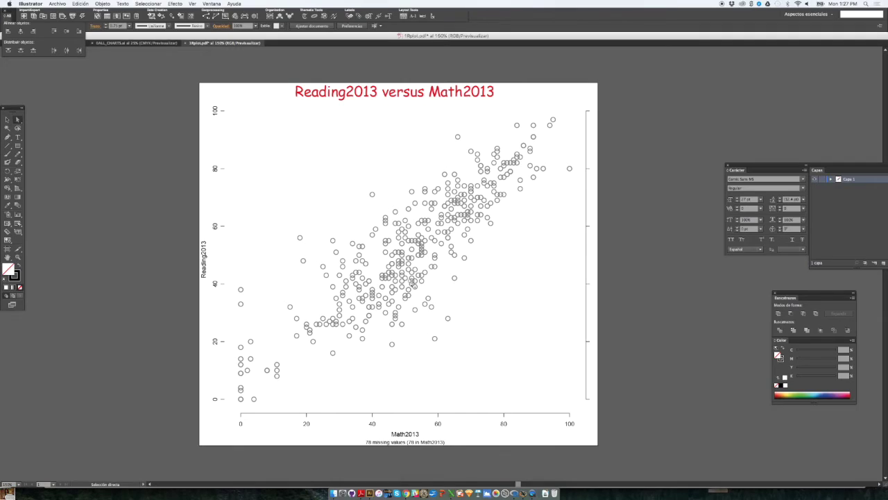
# - Bring Chrome back to the front and go to the blog's Tutorials & Resources page
pyautogui.click(406, 492)
pyautogui.click(614, 96)
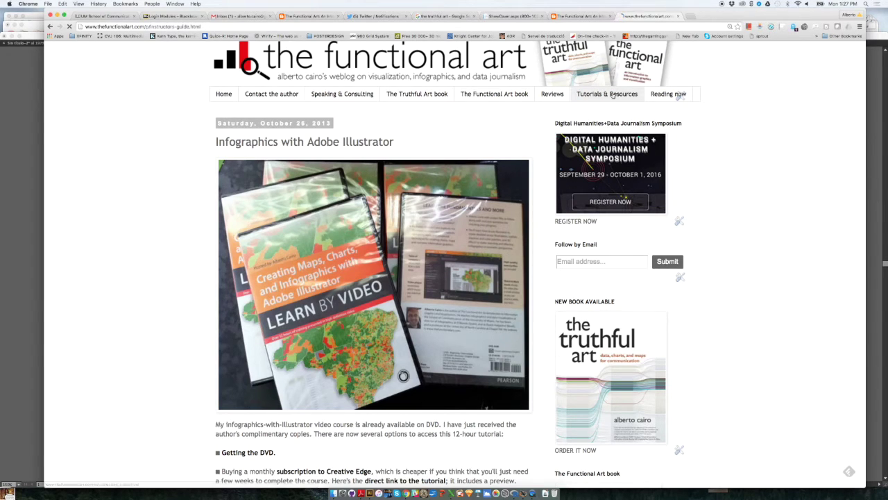